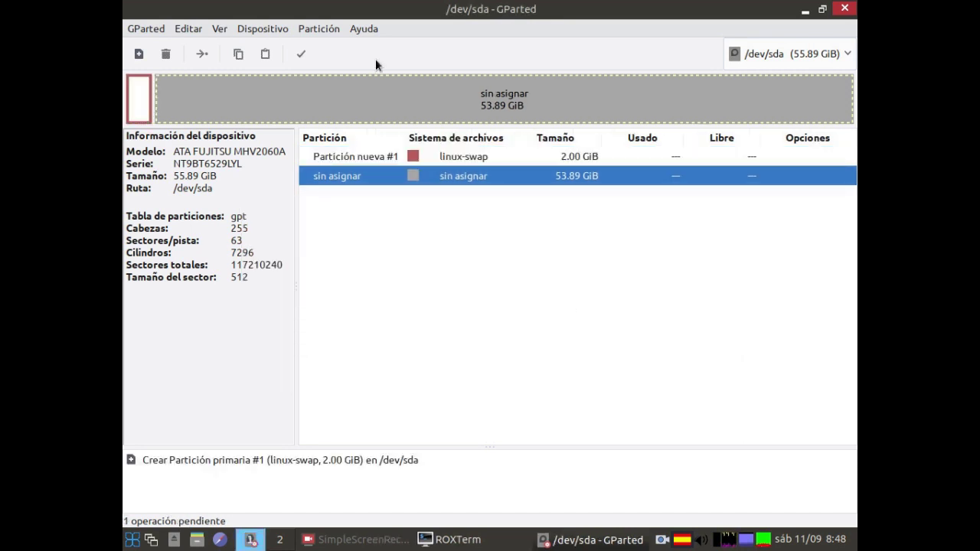
Step: Add a 512 MiB ext4 primary partition in the unallocated space of /dev/sda
left_click(138, 55)
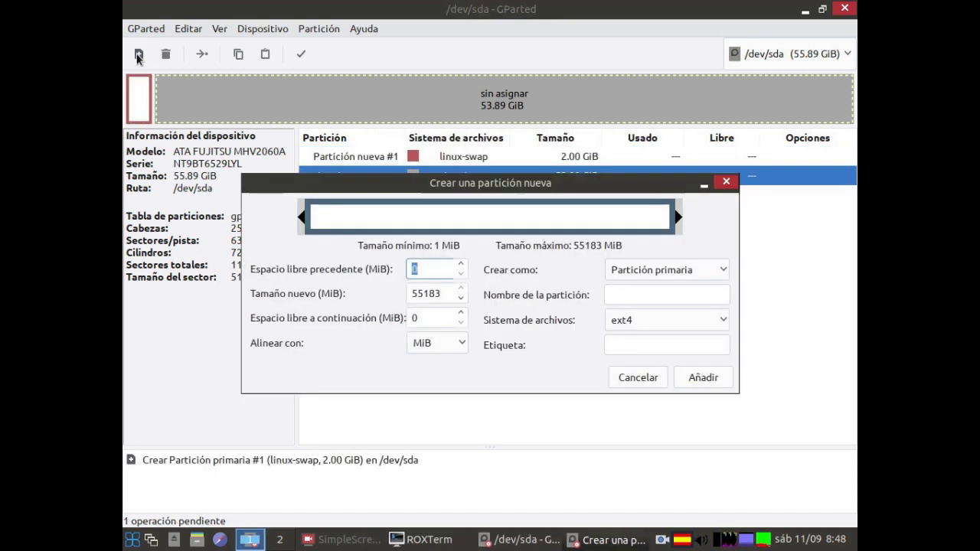
double_click(448, 295)
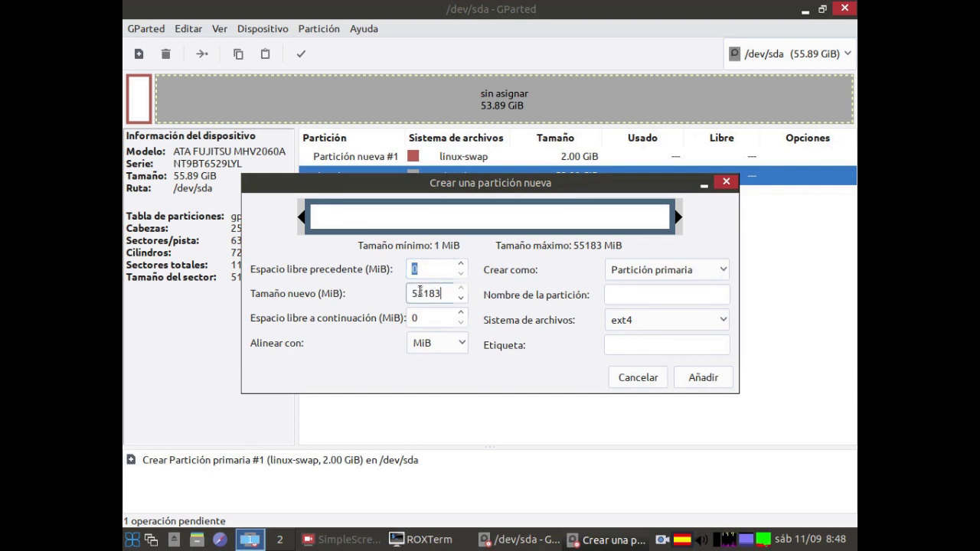
type("512")
left_click(697, 380)
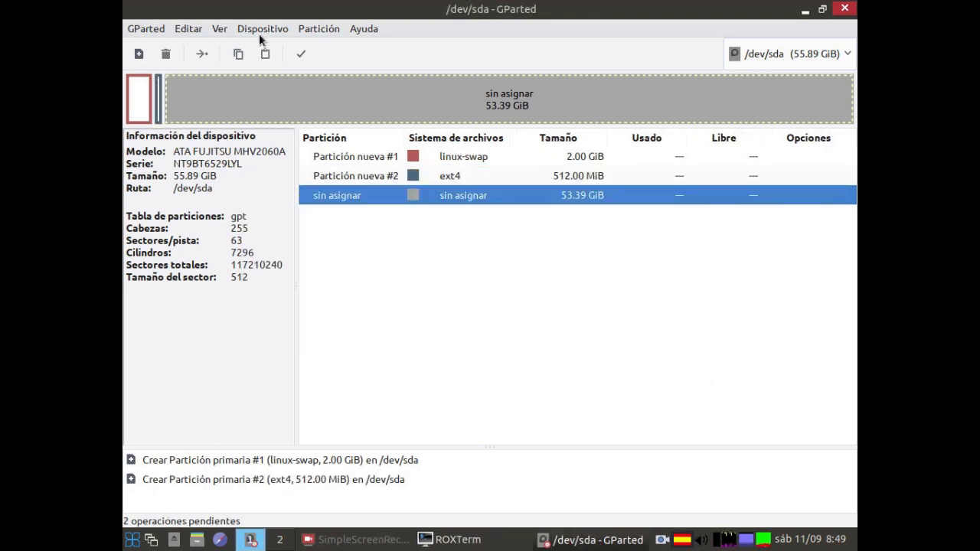
Step: Add a 15000 MiB ext4 primary partition in the unallocated space after the 512 MiB partition
left_click(139, 54)
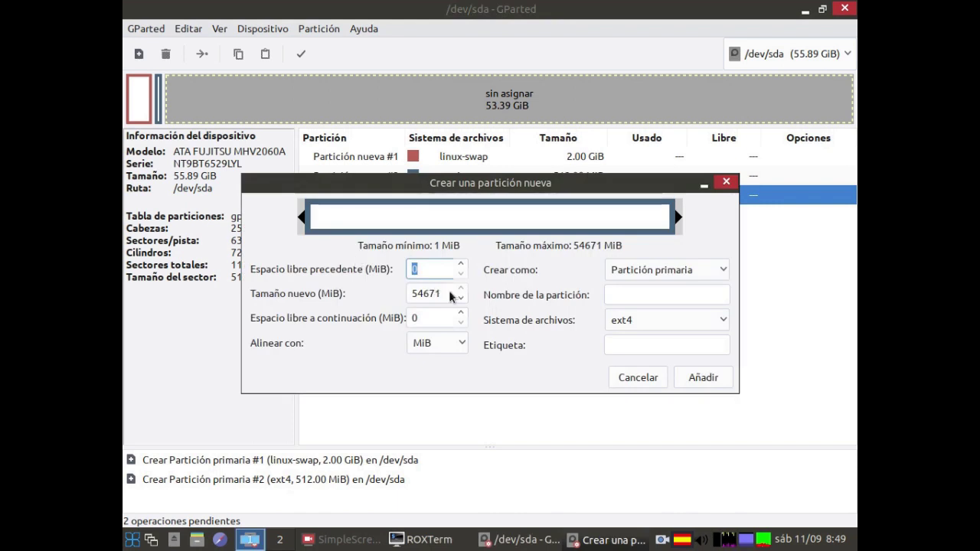
left_click_drag(450, 294, 365, 287)
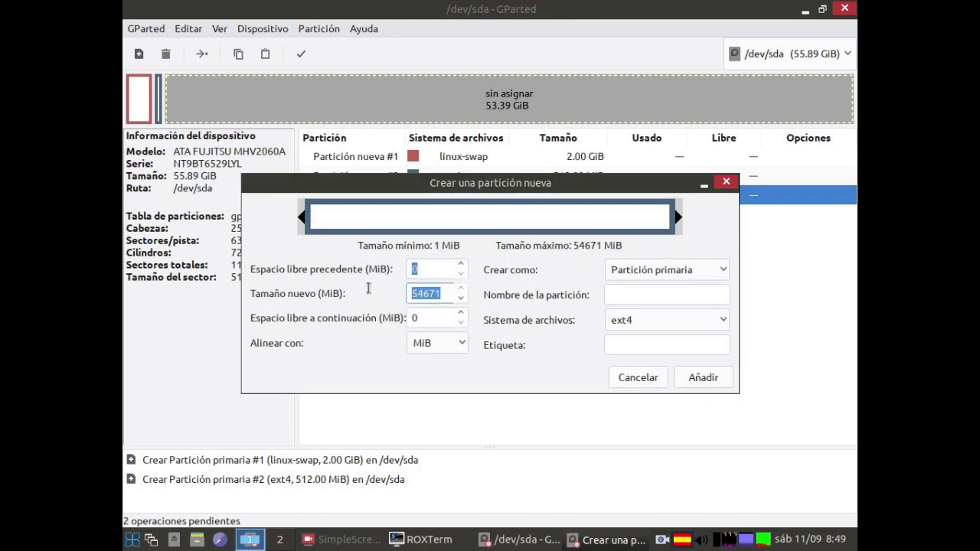
type("15000")
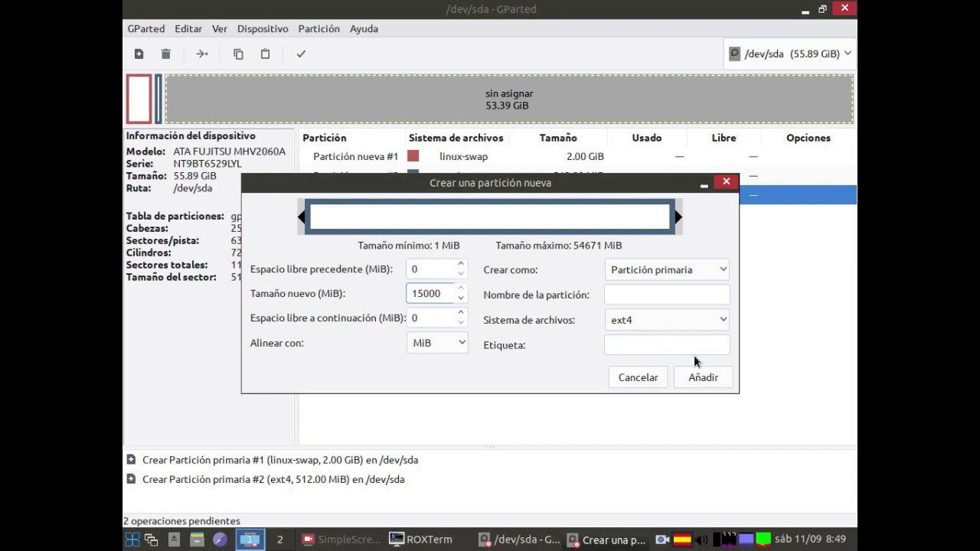
left_click(696, 382)
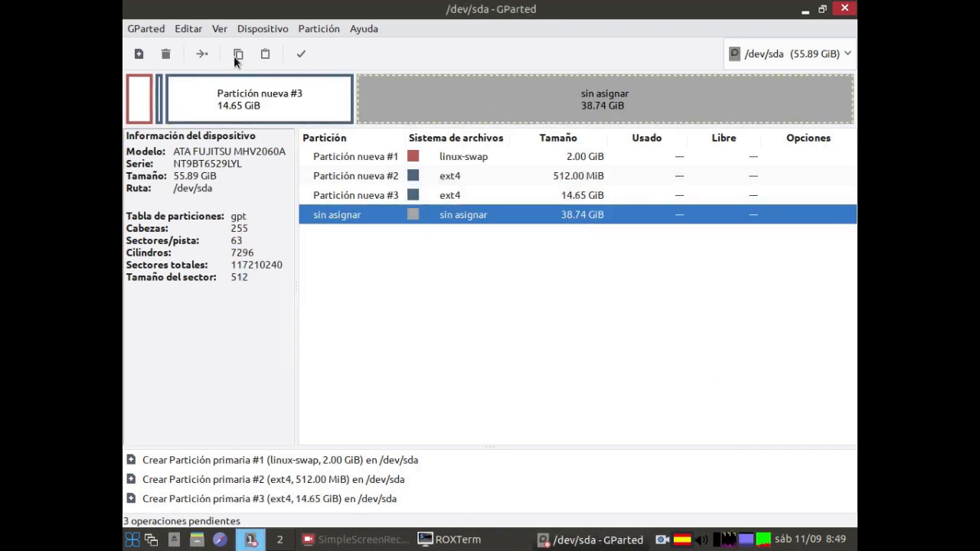
Step: Fill the remaining unallocated space with an ext4 primary partition, apply all pending operations to /dev/sda and close GParted
left_click(139, 53)
left_click(696, 380)
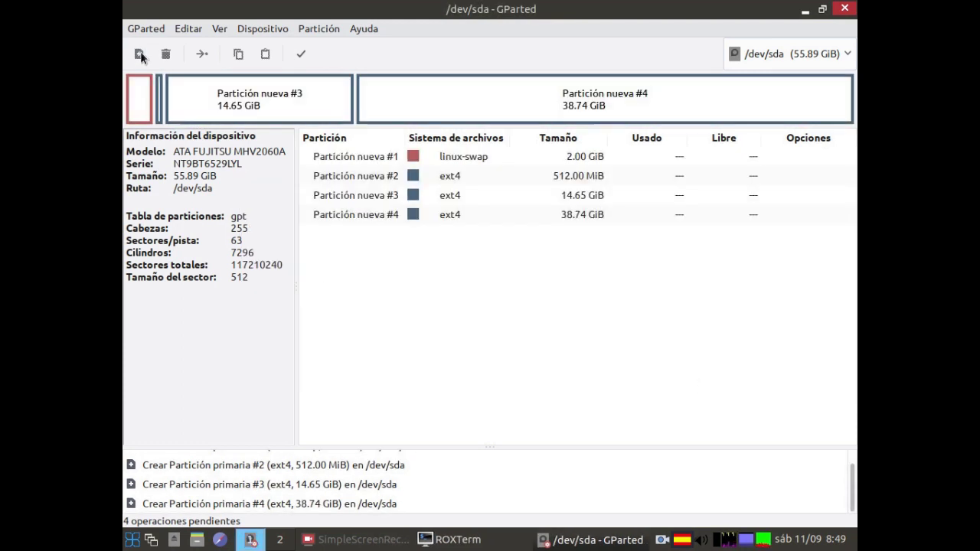
left_click(301, 55)
left_click(599, 346)
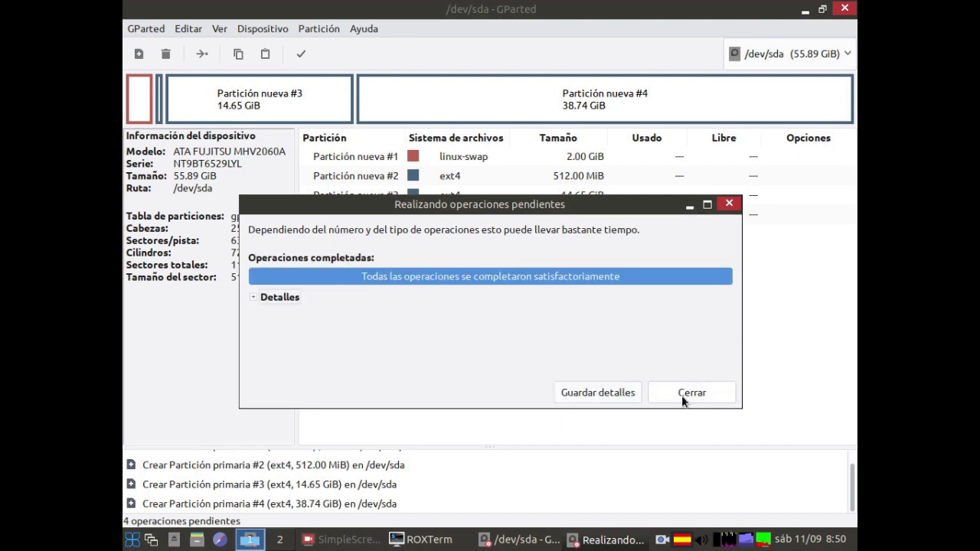
left_click(683, 393)
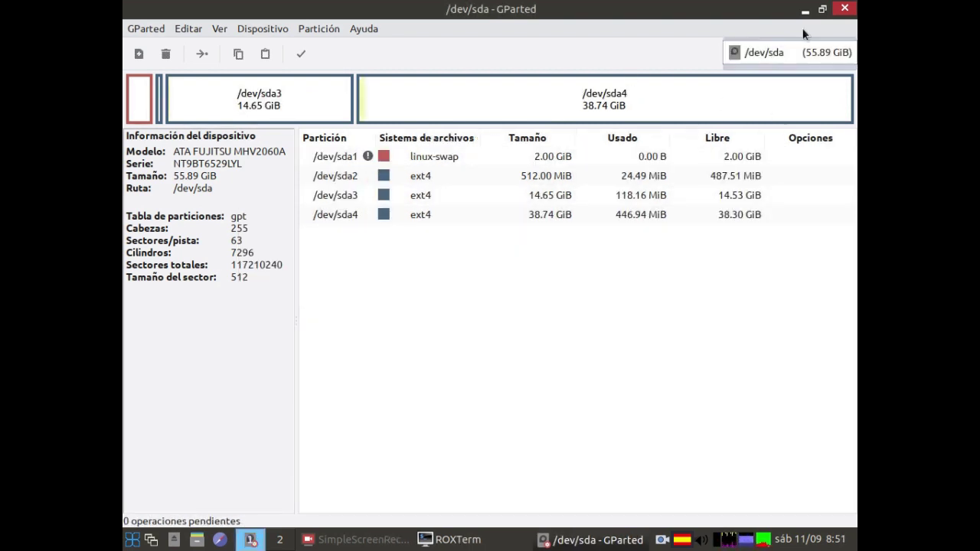
left_click(846, 10)
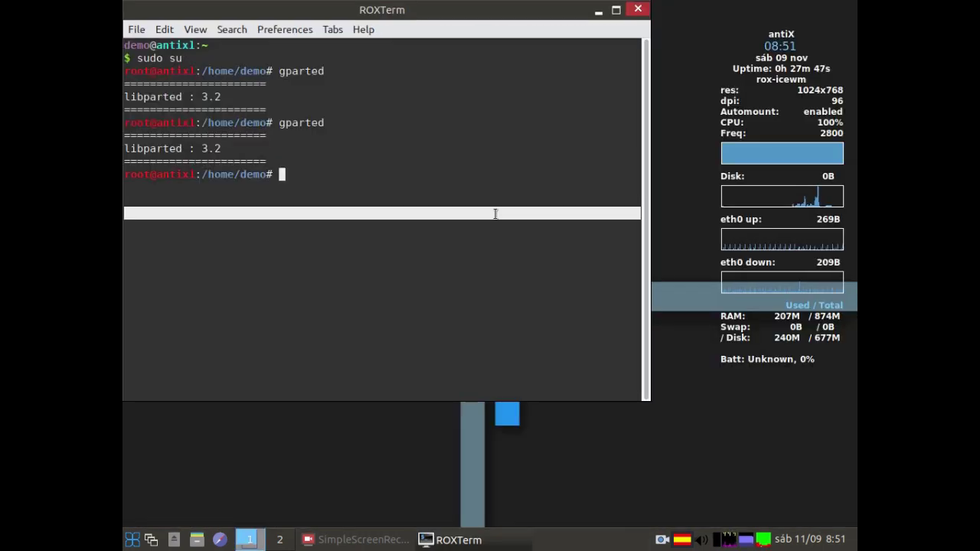
Step: Check the system's memory and swap in the ROXTerm terminal with the free command and close the terminal
type("free")
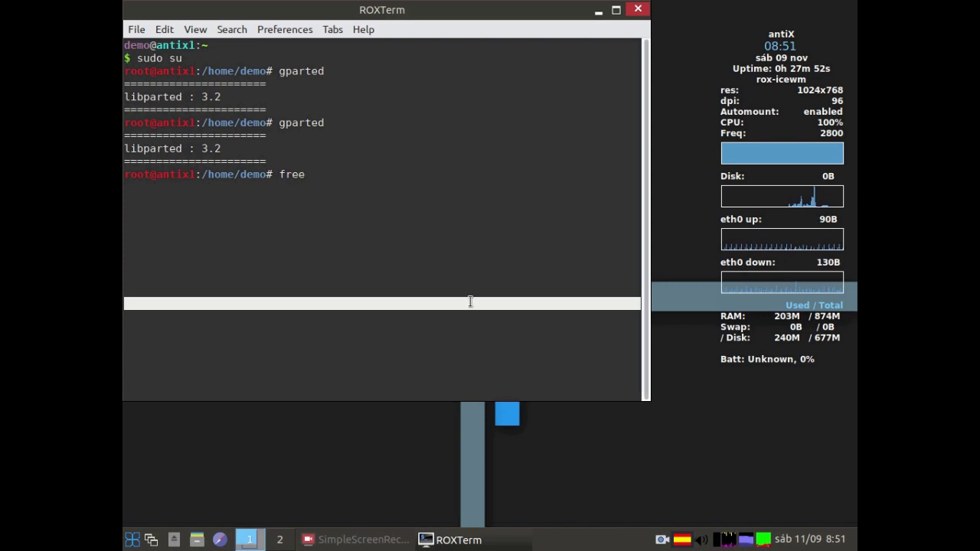
key("Return")
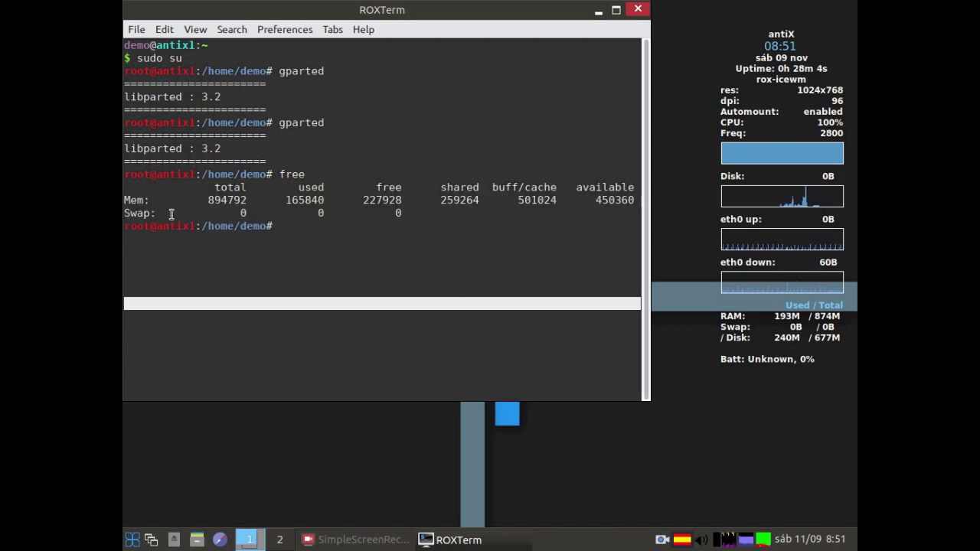
left_click(638, 9)
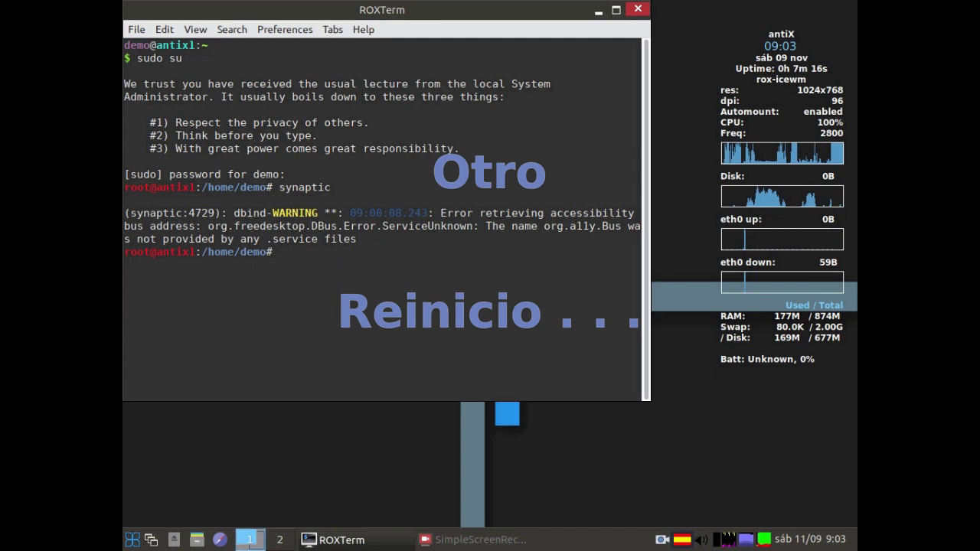
Step: Check memory and swap after the reboot with the free command and start gparted from the root terminal
type("free")
key("Return")
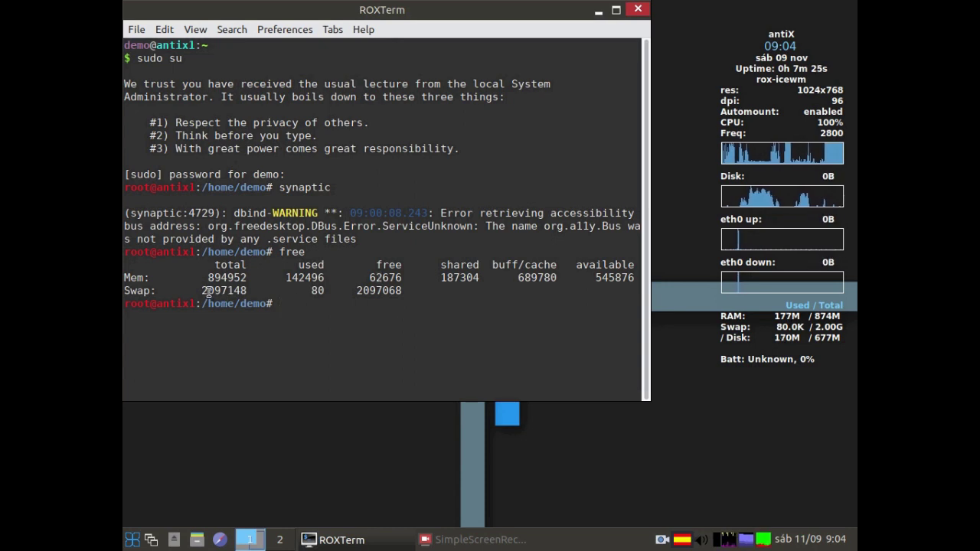
type("gpare")
key("BackSpace")
type("ted")
key("Return")
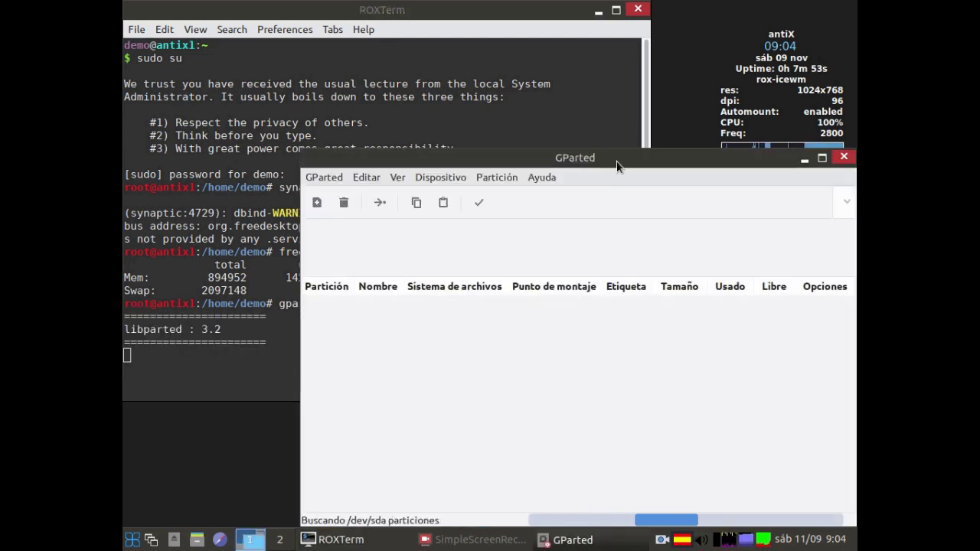
Step: Maximize GParted, show the device information and examine the ext4 partitions sda2, sda3 and sda4
double_click(670, 157)
left_click(670, 160)
left_click(220, 28)
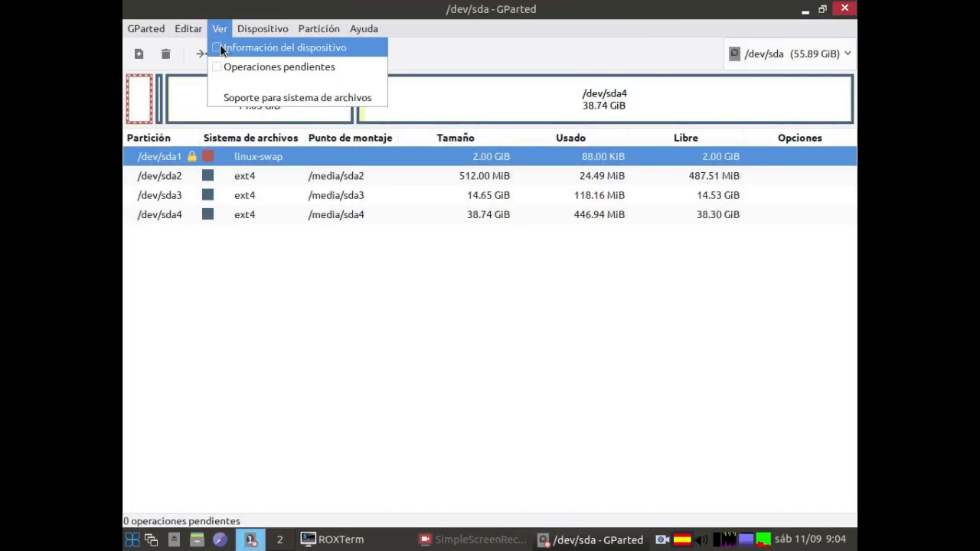
left_click(260, 46)
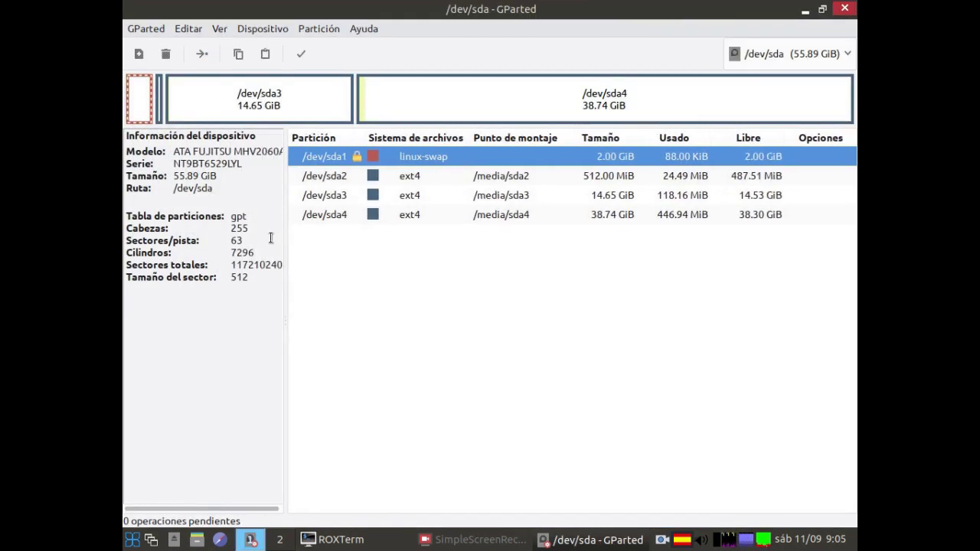
left_click(409, 177)
left_click(408, 196)
left_click(404, 214)
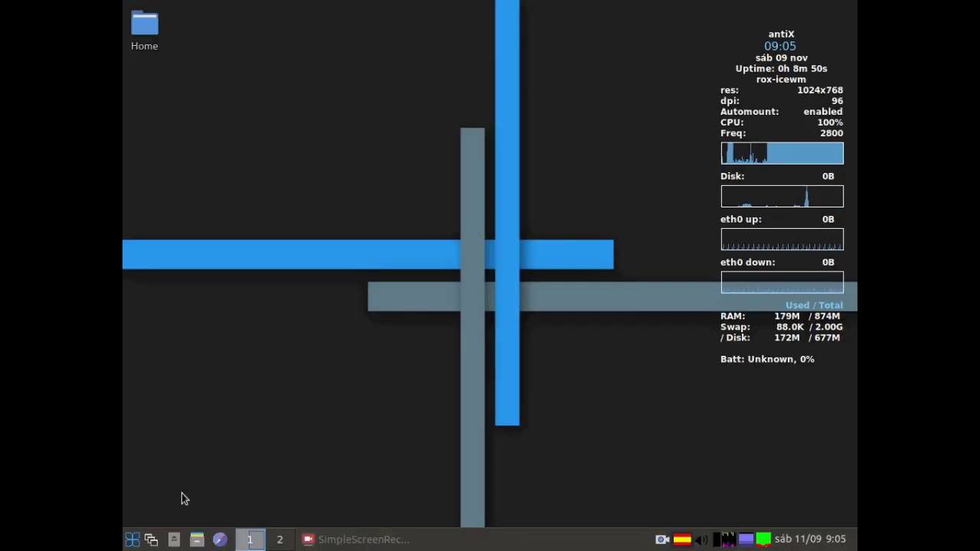
Step: Launch the antiX installer, accept the Español (es) keyboard layout and continue to the installation type
left_click(133, 537)
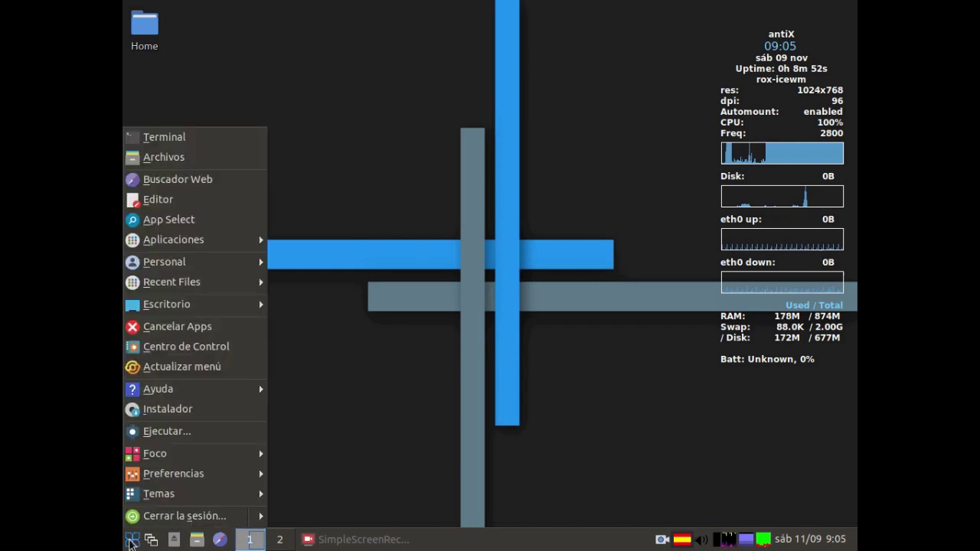
left_click(164, 410)
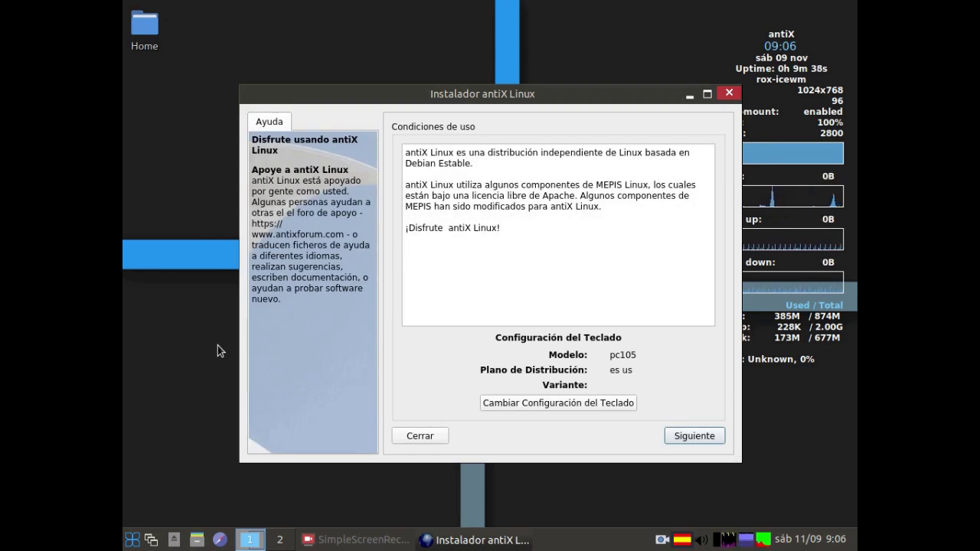
left_click(546, 402)
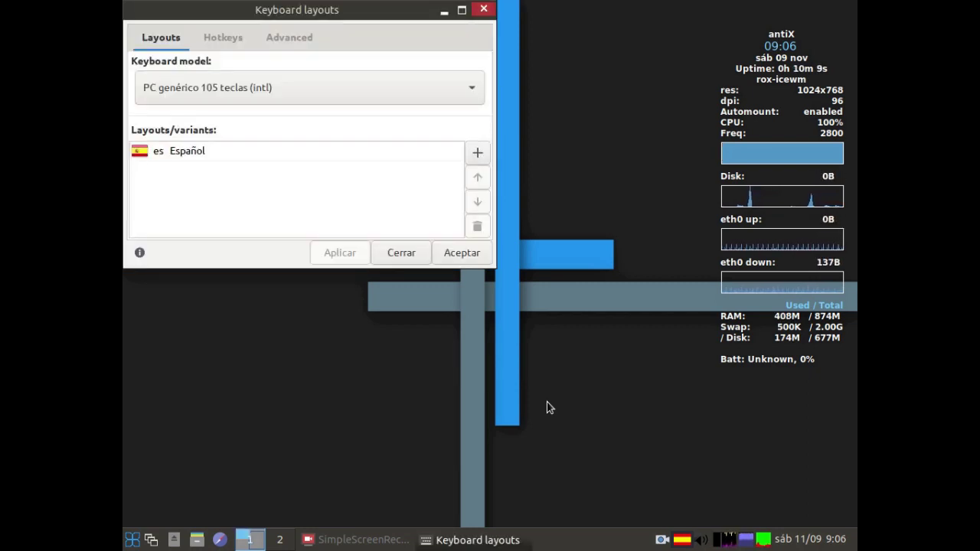
left_click(176, 158)
left_click(462, 253)
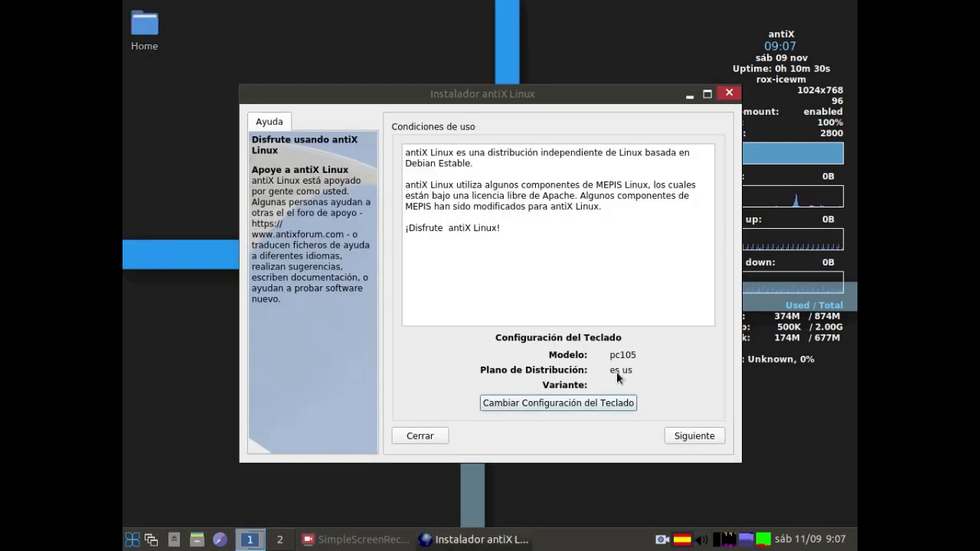
left_click(678, 433)
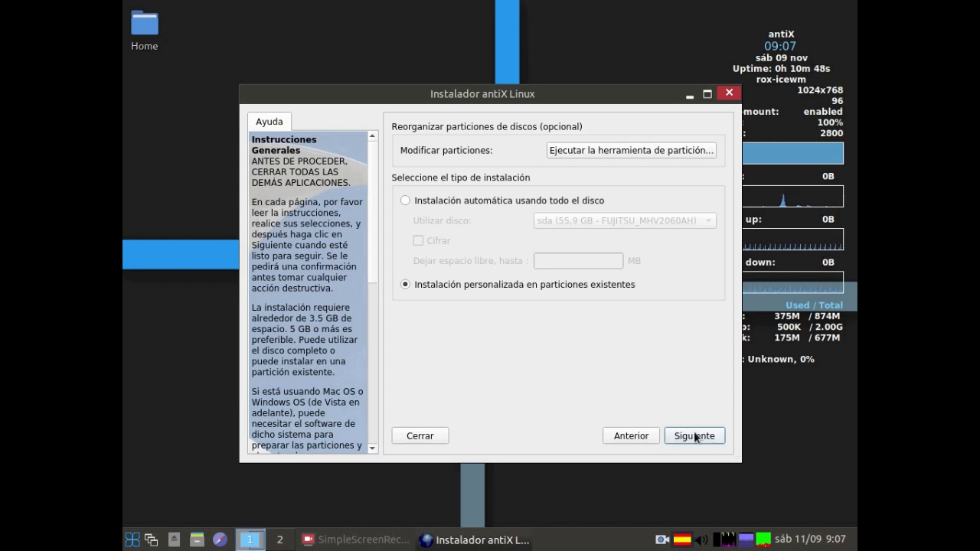
Step: Maximize the installer, choose the custom installation on existing partitions and continue to the partition selection
left_click(707, 95)
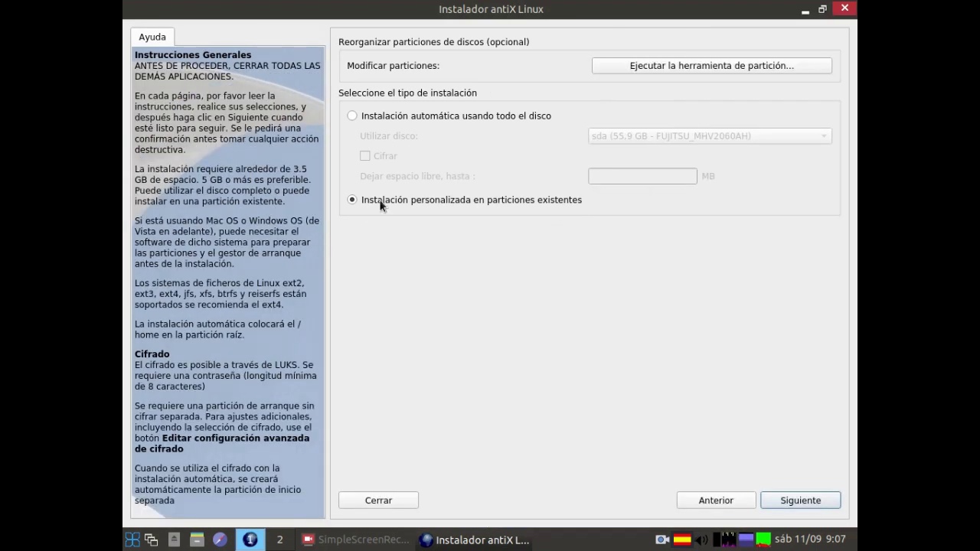
left_click(363, 117)
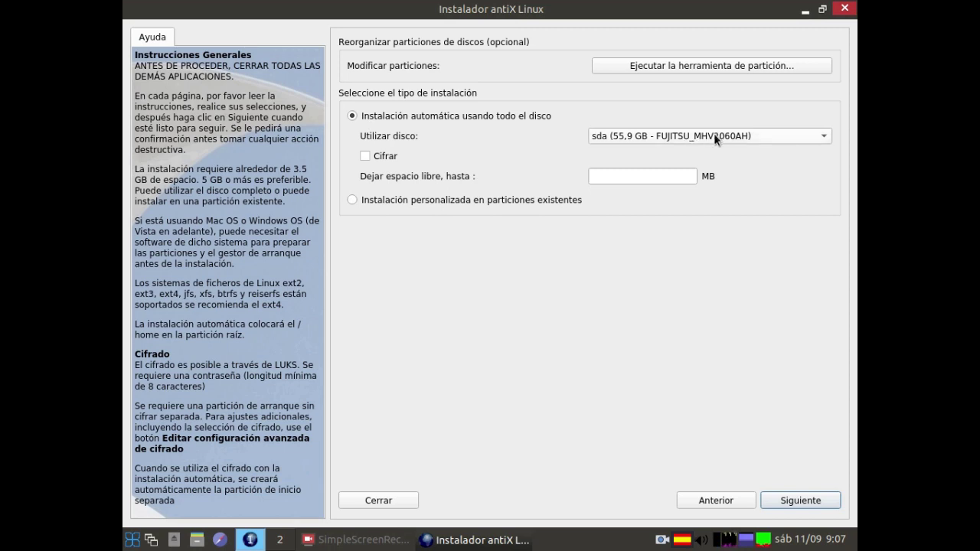
left_click(367, 200)
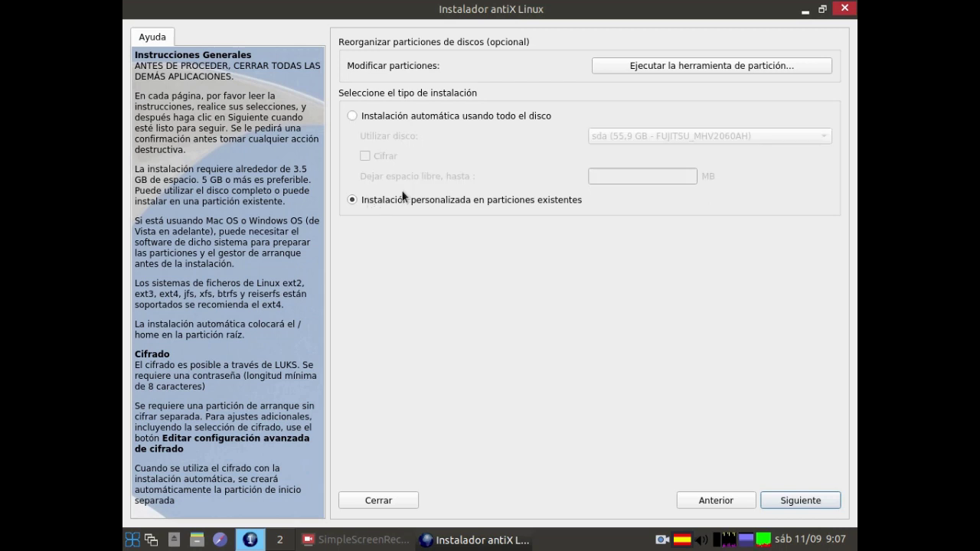
left_click(789, 501)
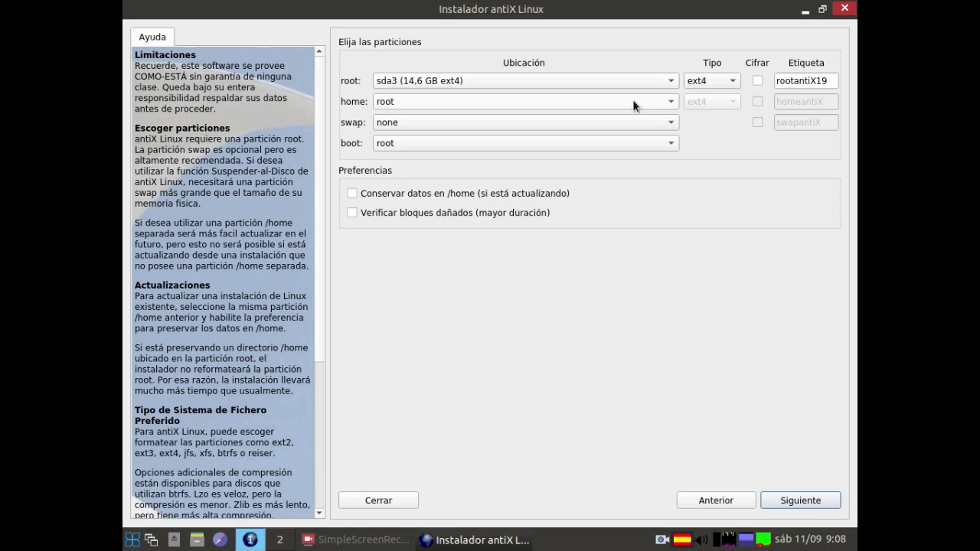
Step: Assign sda4 to home, sda1 to swap and sda2 to boot, and approve formatting the selected partitions
left_click(663, 101)
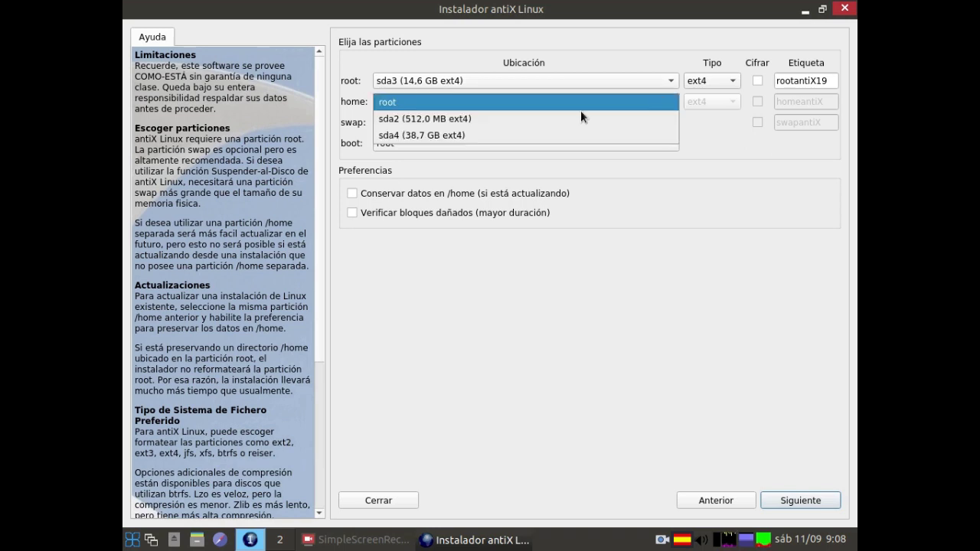
left_click(507, 137)
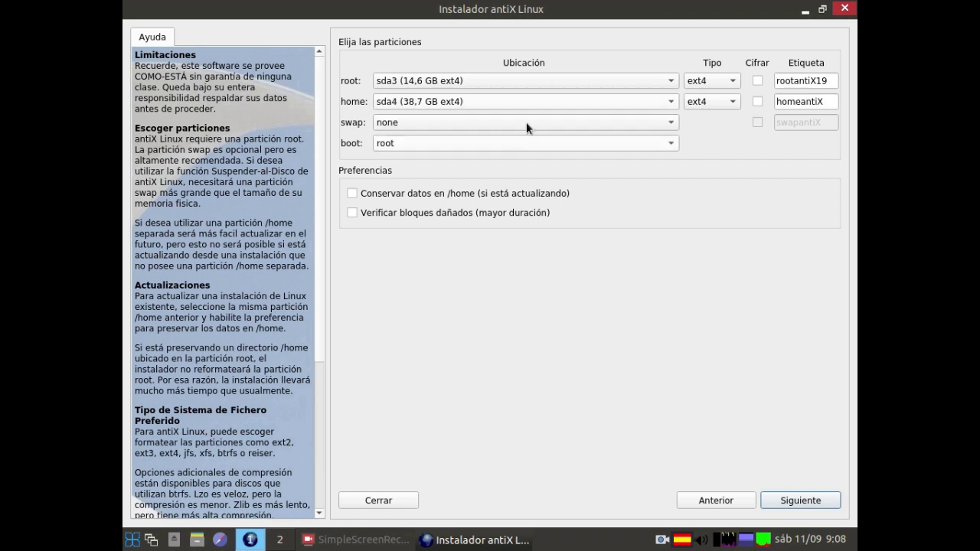
left_click(528, 124)
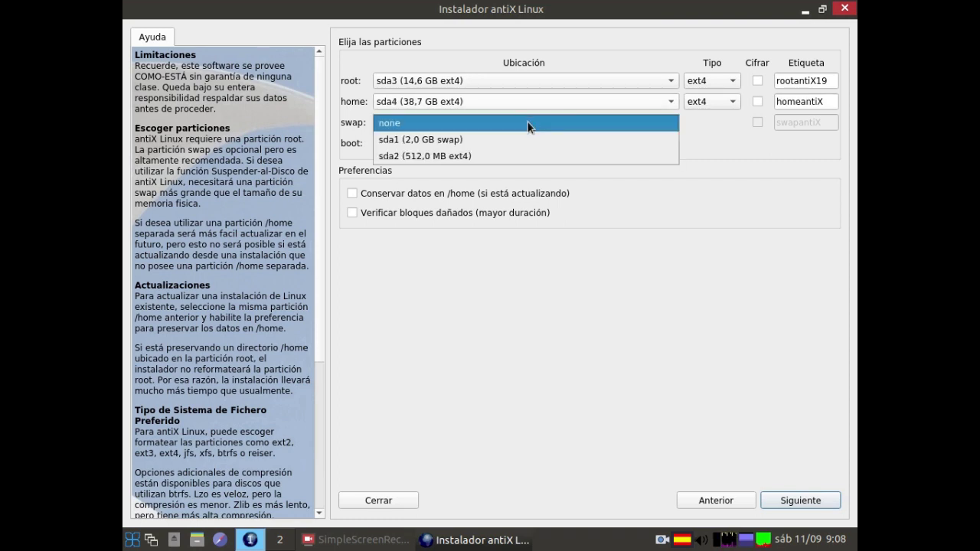
left_click(510, 139)
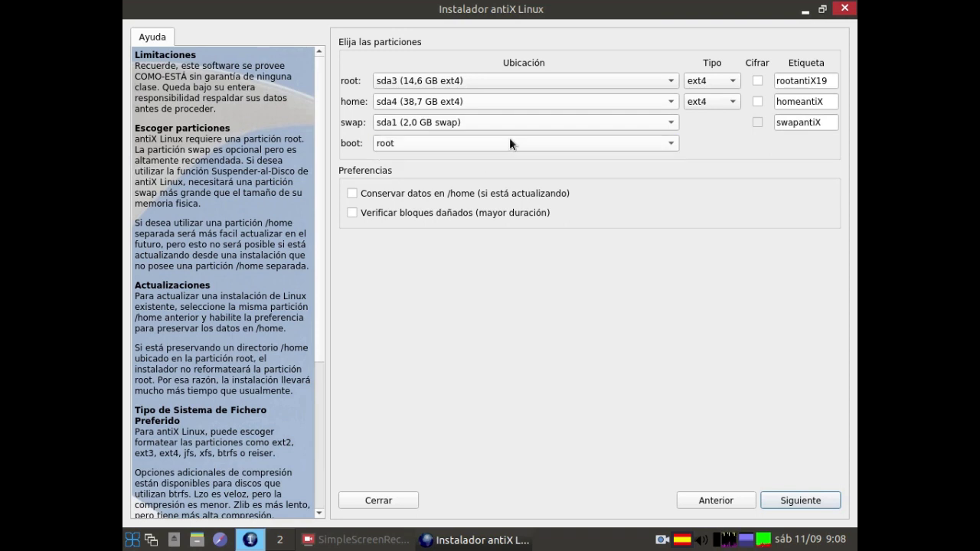
left_click(507, 143)
left_click(506, 162)
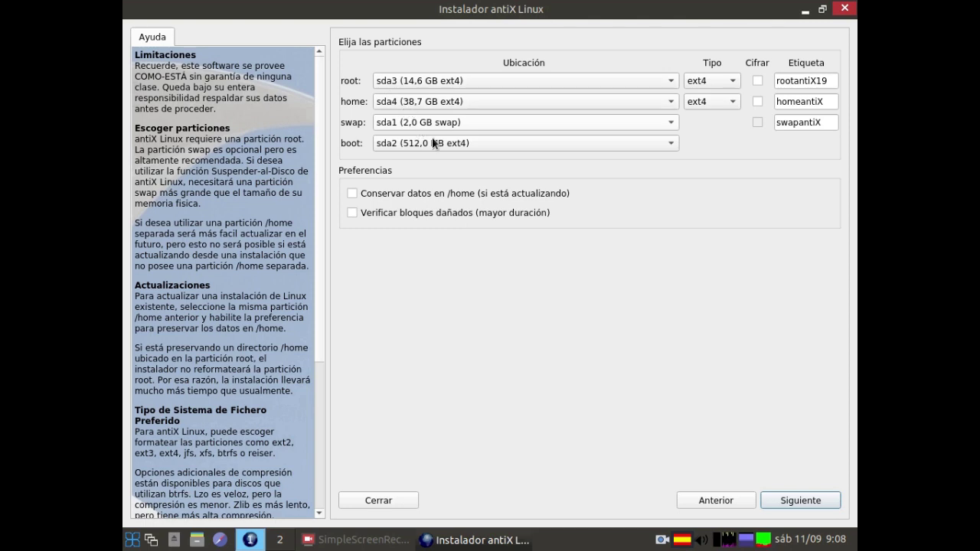
left_click(795, 500)
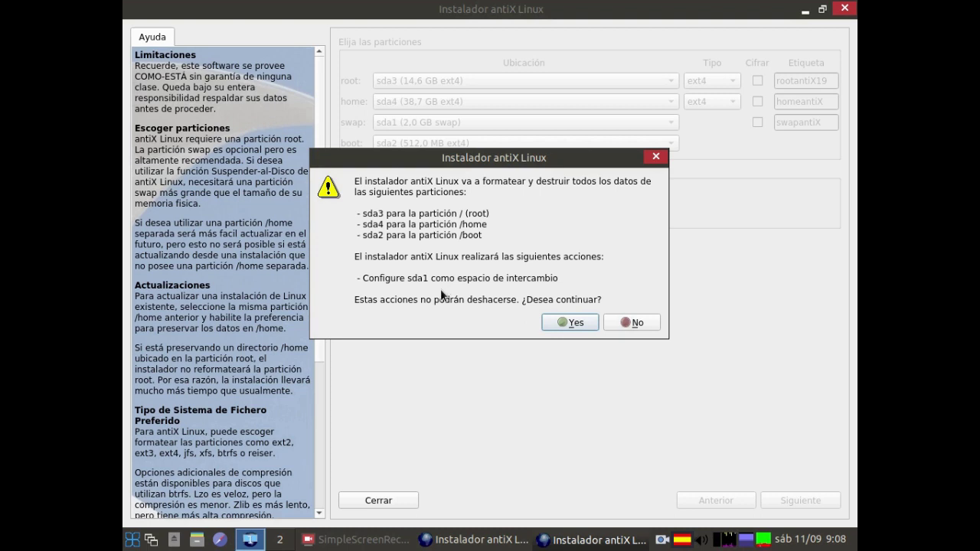
left_click(576, 324)
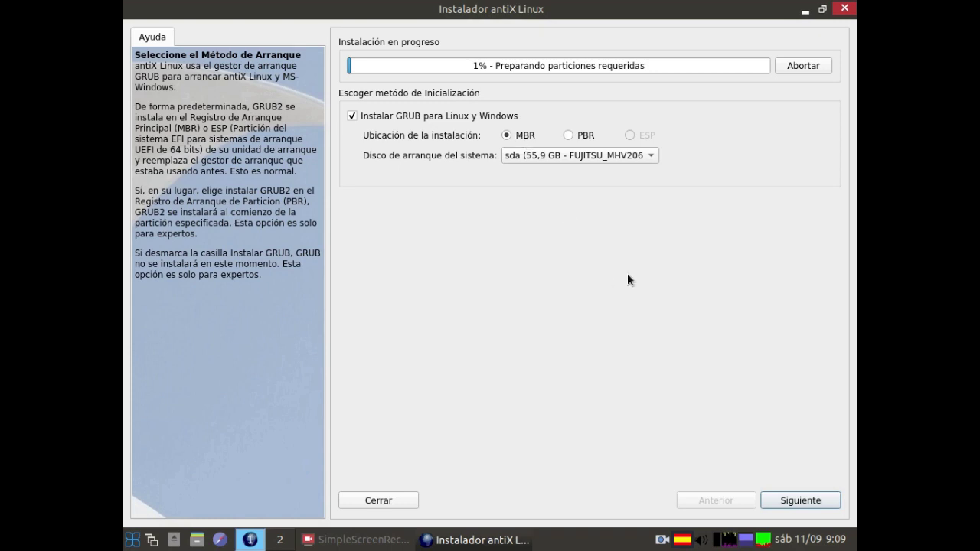
Step: Accept GRUB installation in the MBR of sda, and set the computer name to linuxencasa and its domain to linuxencasa.com
left_click(801, 499)
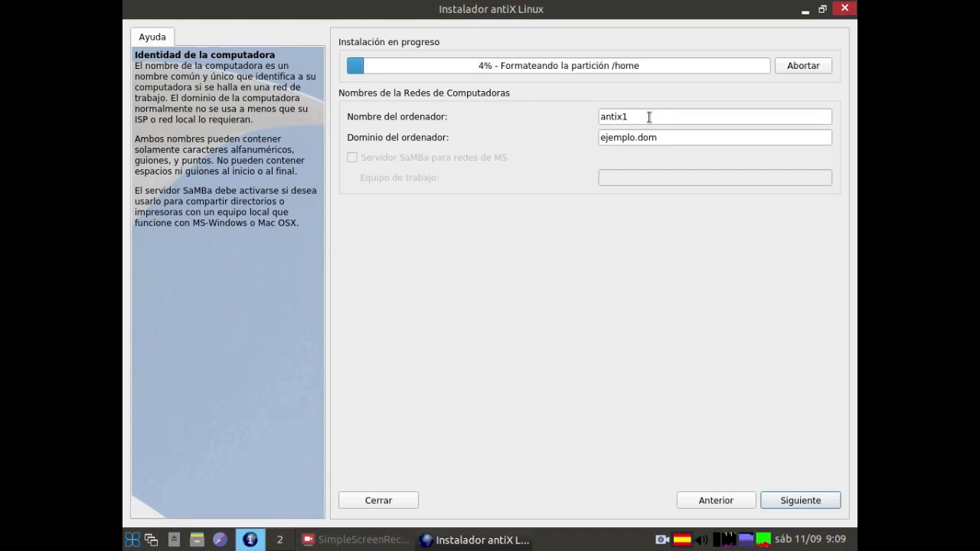
left_click_drag(649, 116, 556, 115)
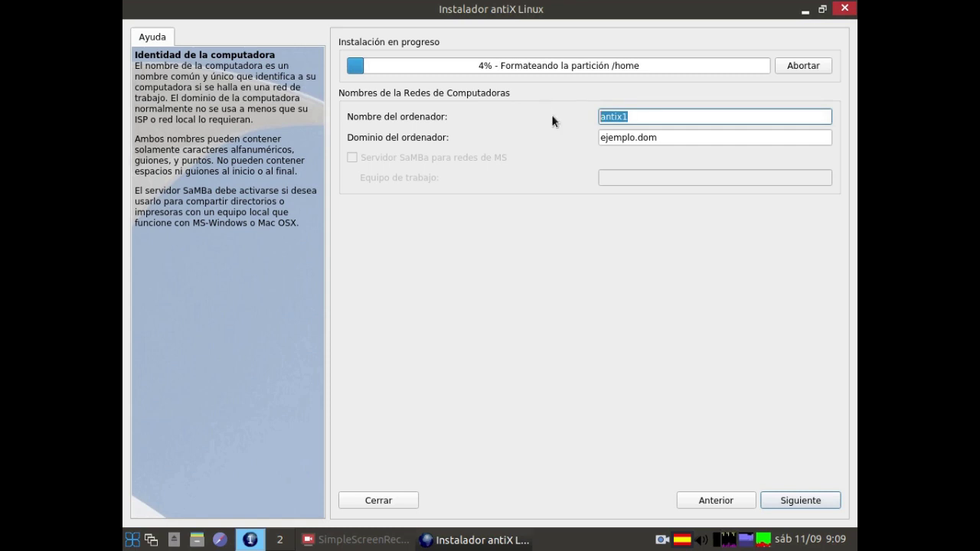
type("linuxencasa")
left_click_drag(691, 137, 529, 139)
type("linuxencasa.com")
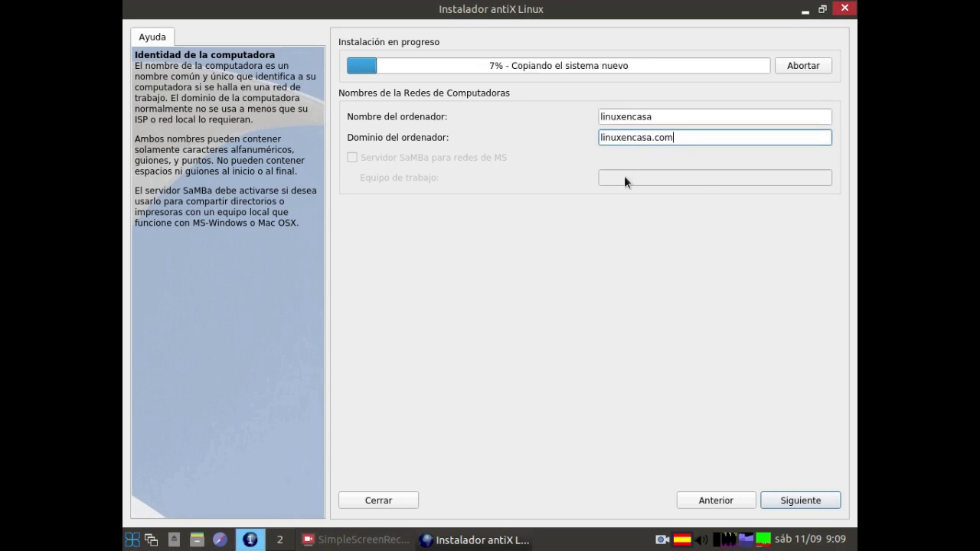
left_click(785, 502)
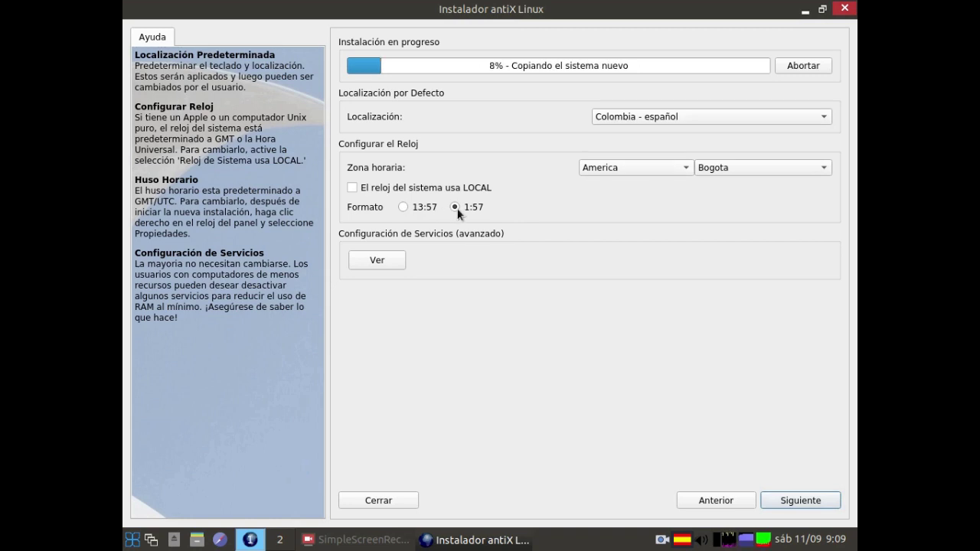
Step: Accept the Colombia - español locale with the Bogota time zone and 1:57 format, and enter the main user's login name plus the user and root passwords with confirmations
left_click(802, 502)
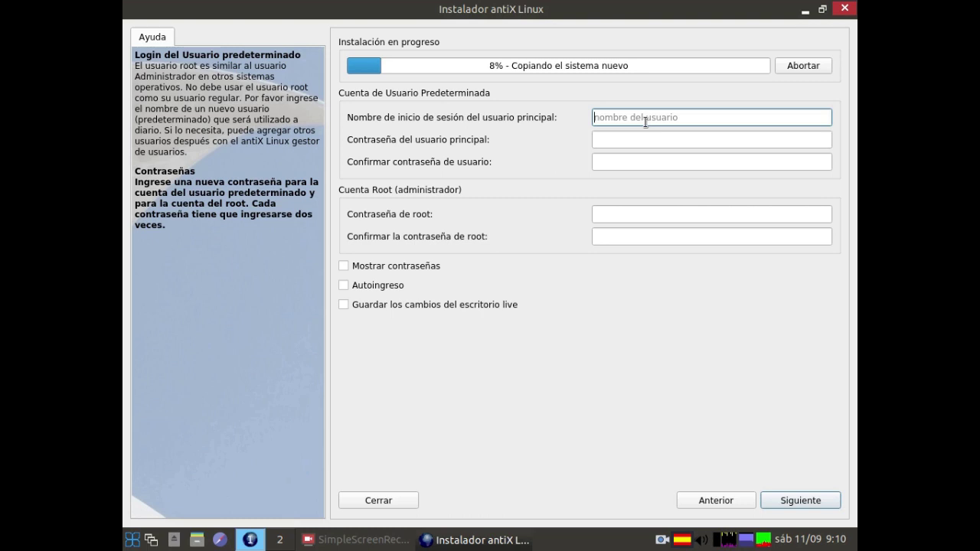
type("chucho")
key("Tab")
type("*********")
key("Tab")
type("*********")
key("Tab")
type("********")
key("Tab")
type("********")
Step: Enable saving the live desktop changes and automatic login for the new account, and continue the installation
left_click(343, 305)
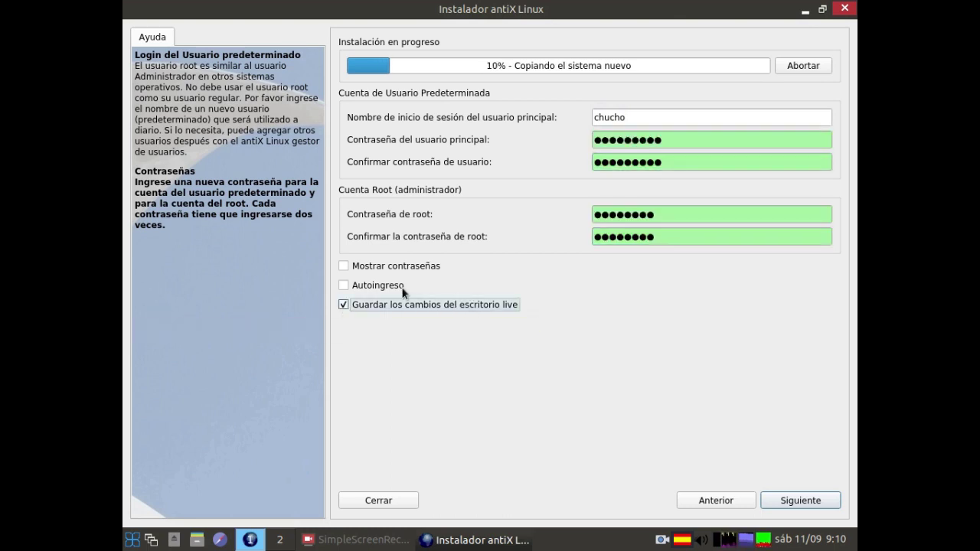
left_click(801, 500)
left_click(344, 285)
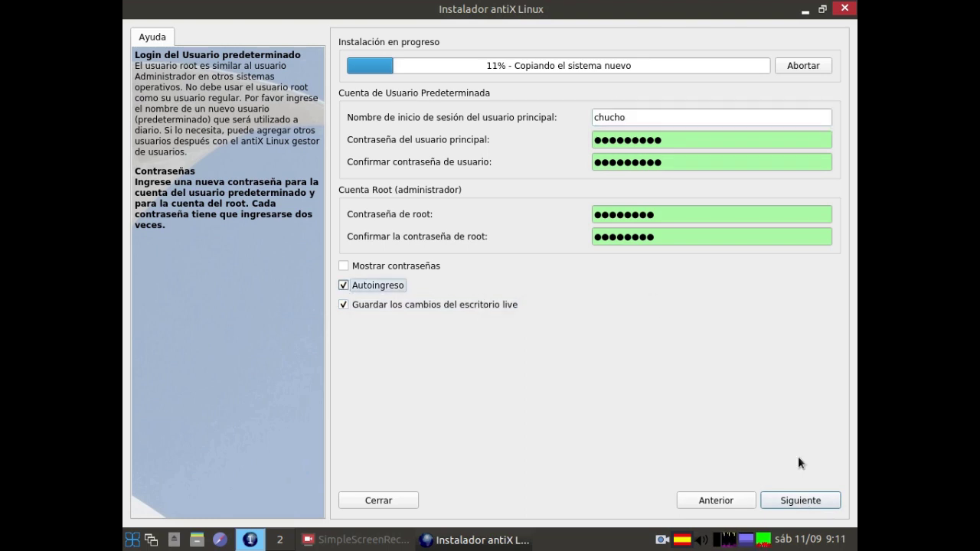
left_click(793, 501)
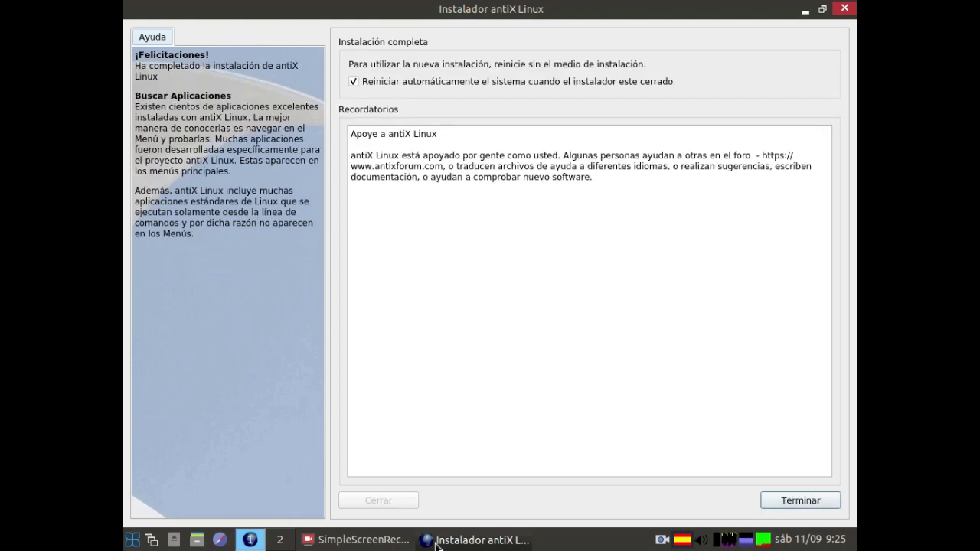
Step: Disable the automatic reboot on closing the installer and finish the installation
left_click(353, 78)
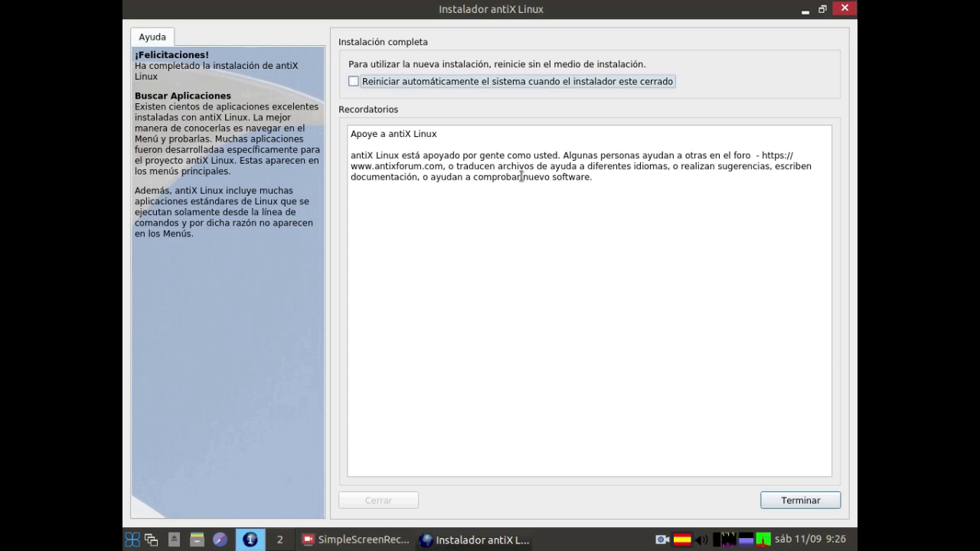
left_click(799, 500)
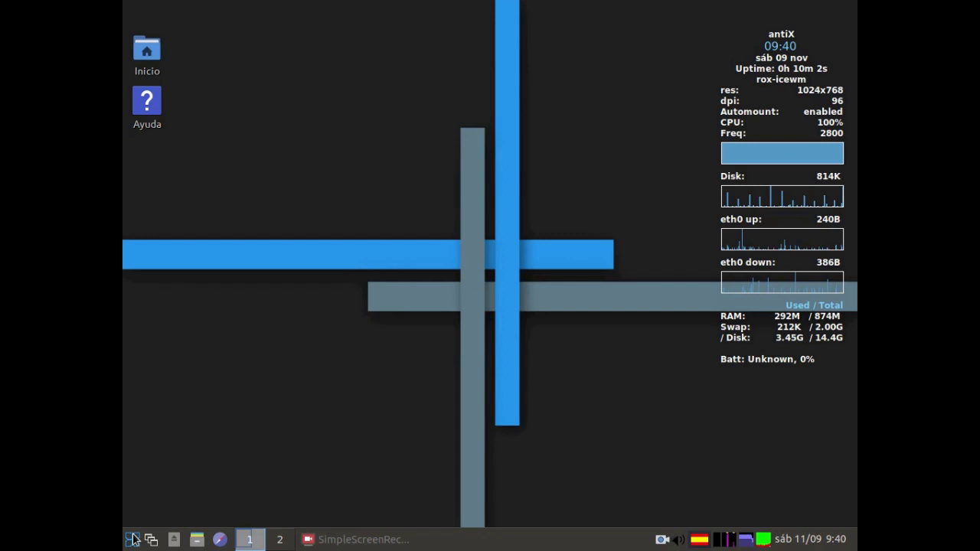
Step: Open LibreOffice Writer from the office applications of the antiX desktop
left_click(132, 540)
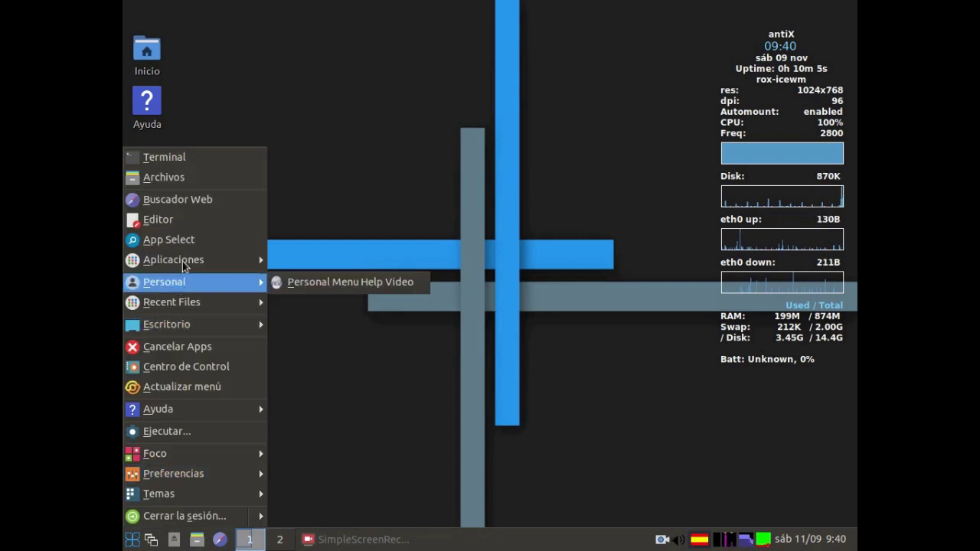
mouse_move(183, 260)
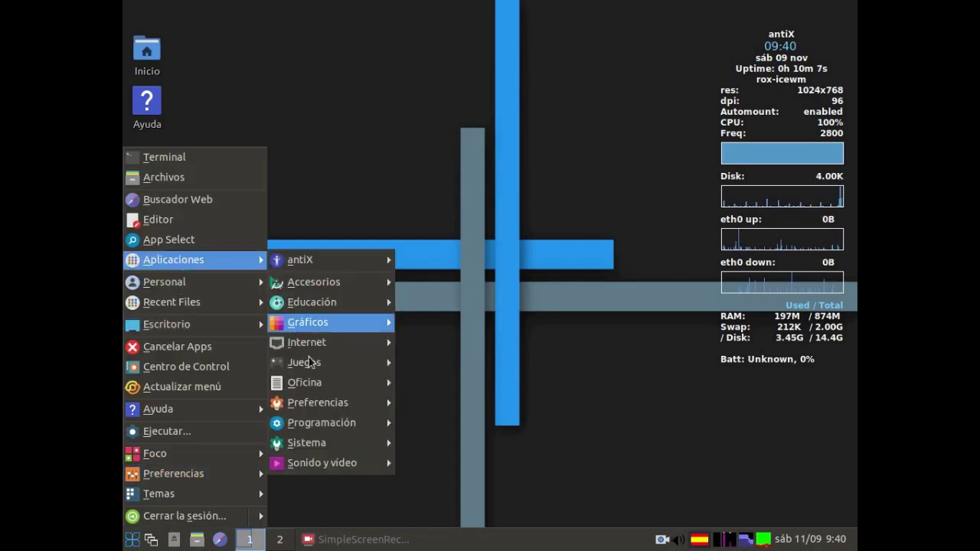
mouse_move(329, 382)
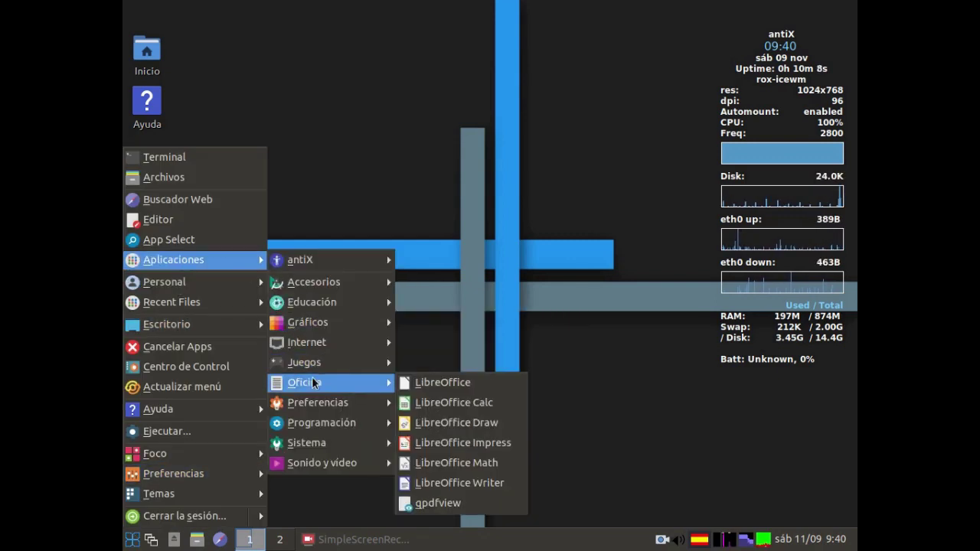
left_click(451, 483)
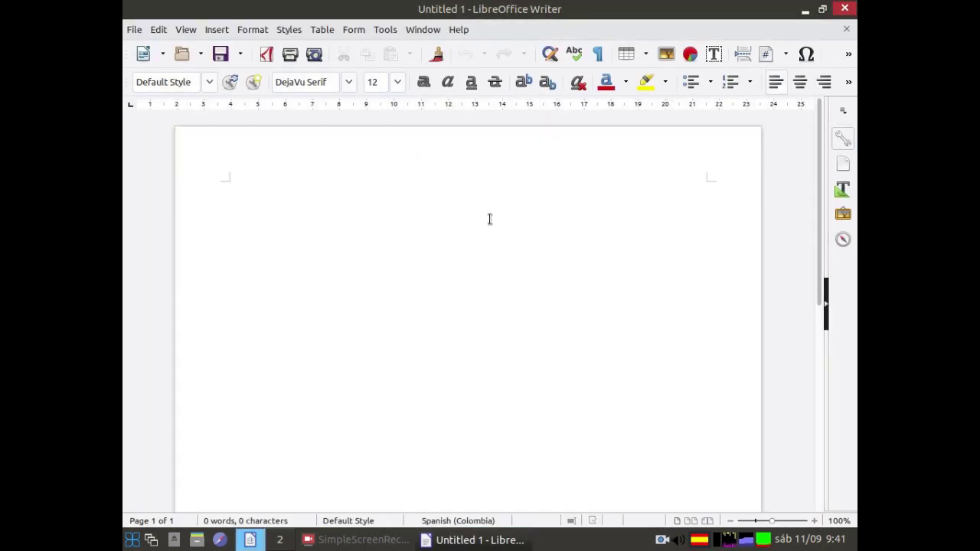
Step: Set the font size to 36 and write "Prueba de libreoffice en AntiX Linux 19" and "En un Pentium 4" as two paragraphs
left_click(397, 82)
scroll(389, 145, "down", 3)
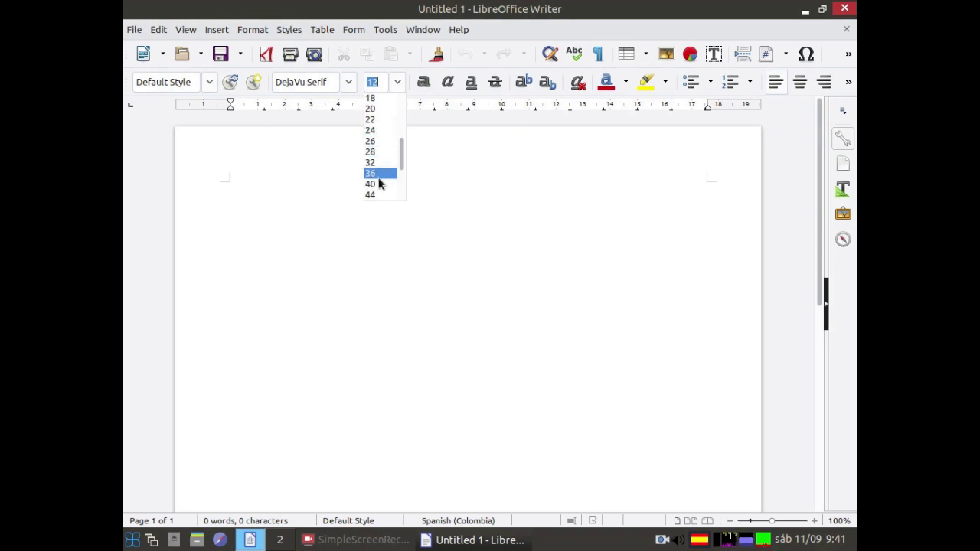
left_click(378, 173)
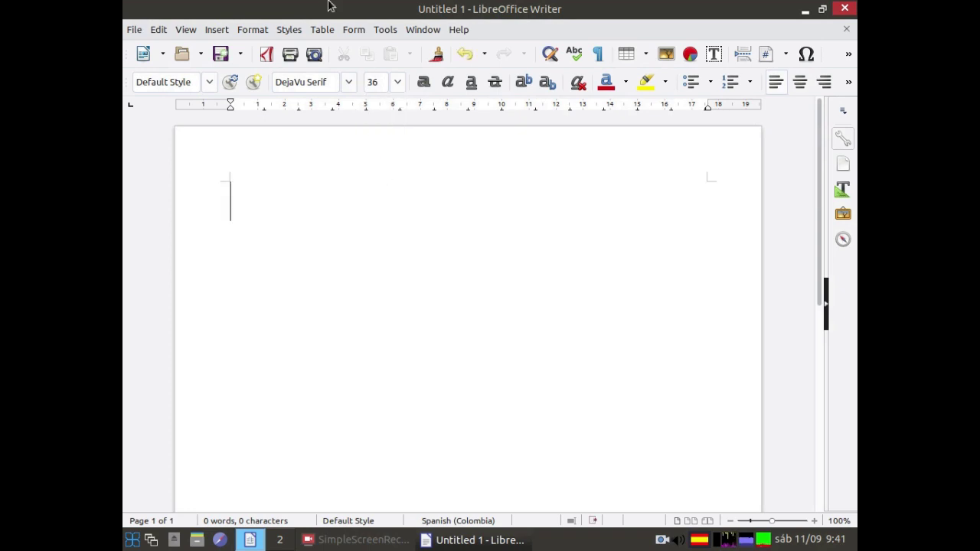
type("prueba de")
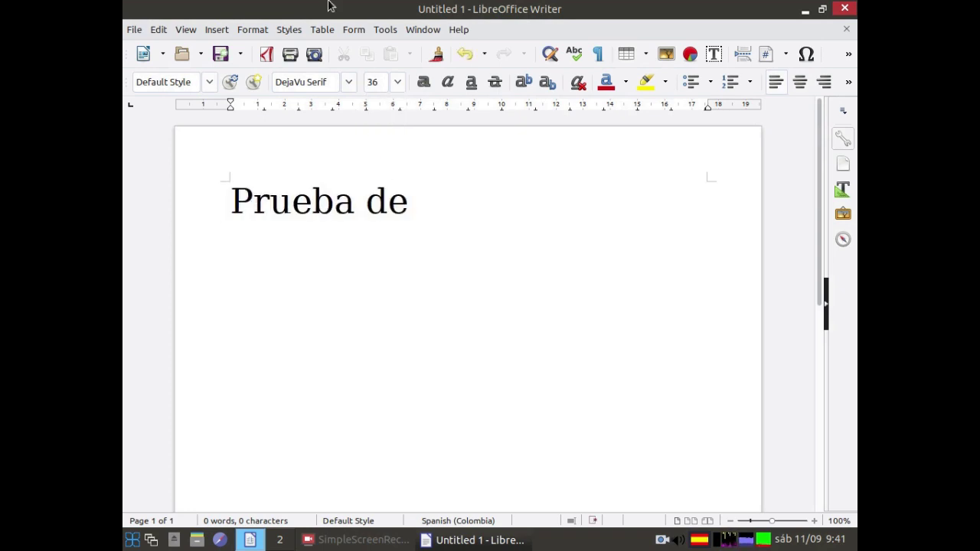
type(" libreoffice en ")
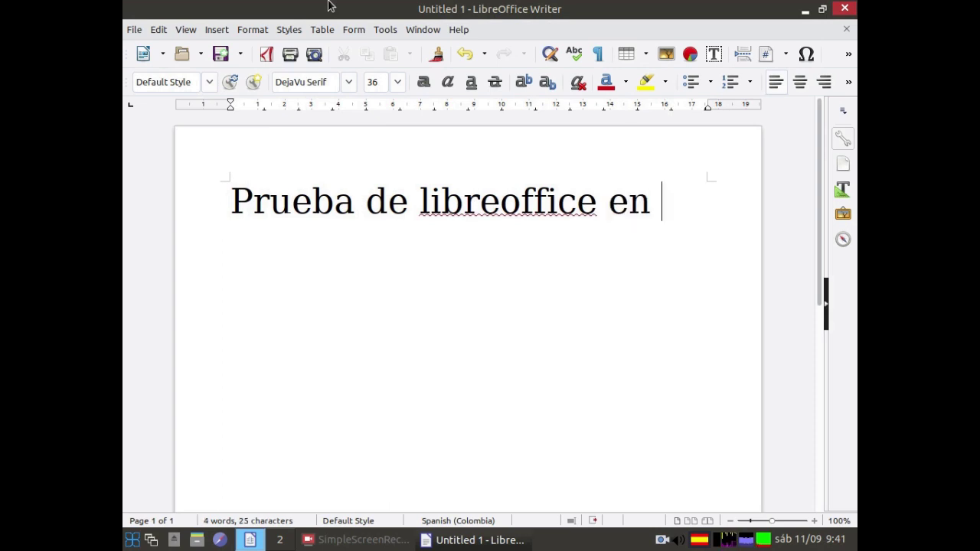
type("AntiX Linux 19")
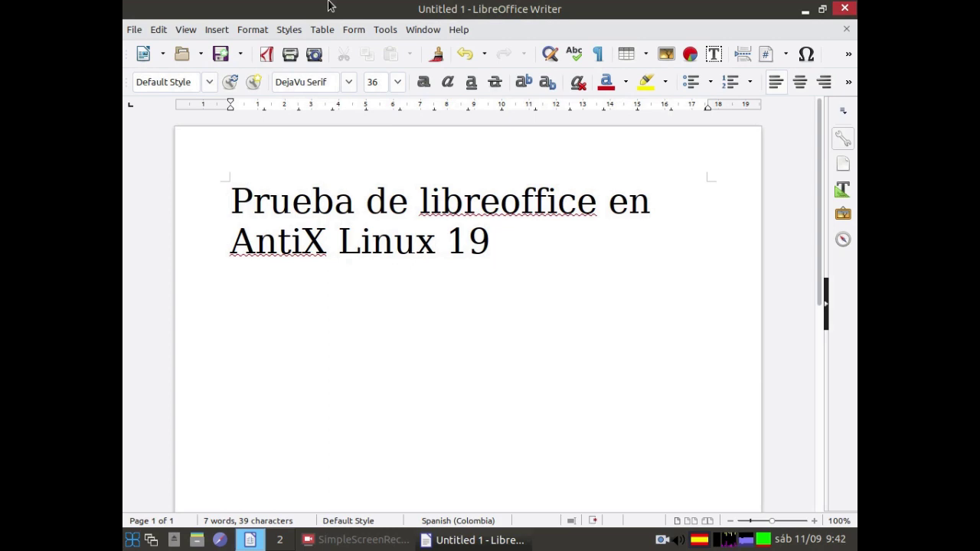
key("Return")
type("En ")
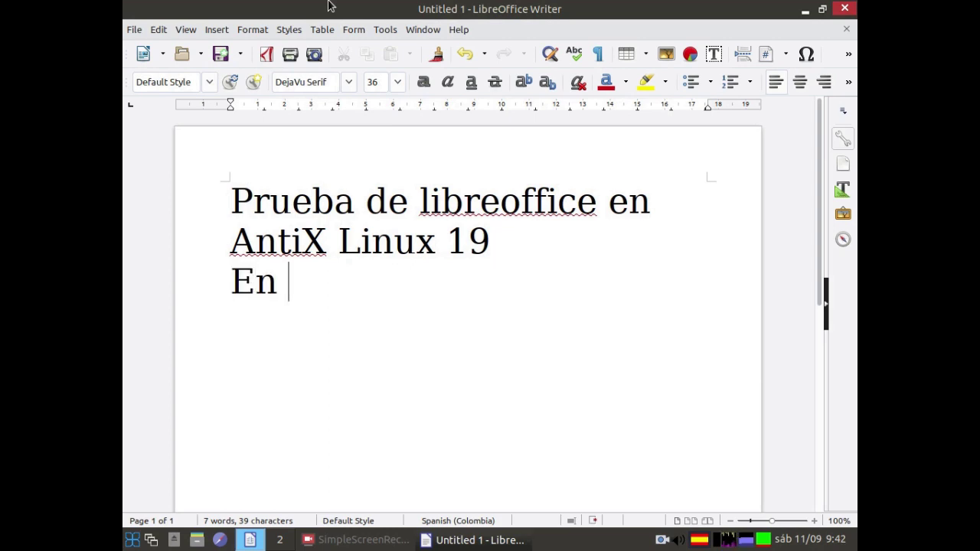
type("un Pentium 4")
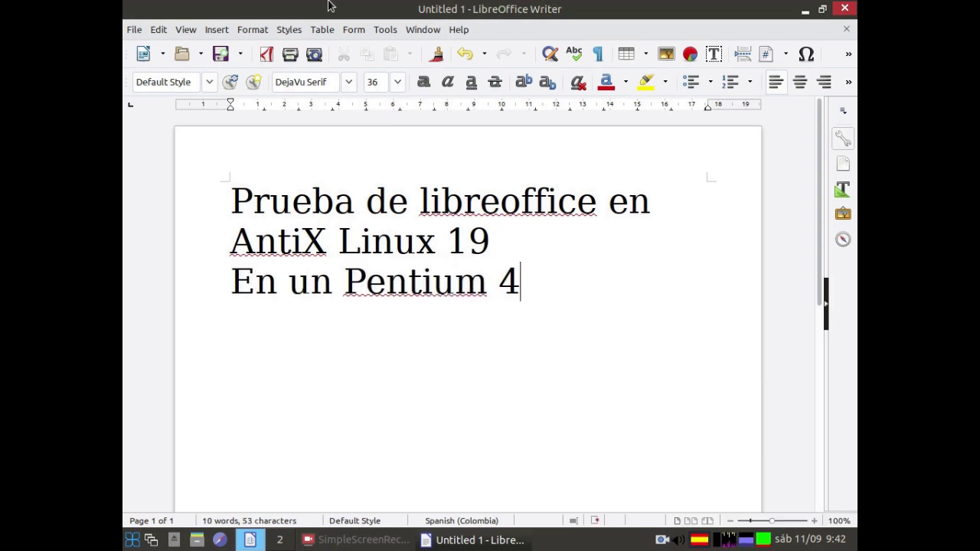
key("Return")
Step: Open a ROXTerm terminal and begin entering a command starting with "neo"
left_click(131, 541)
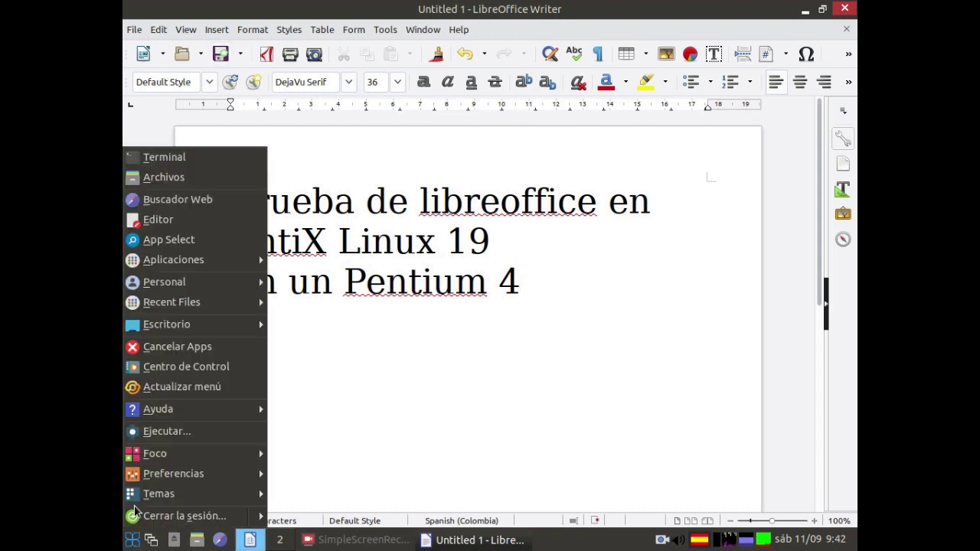
left_click(163, 157)
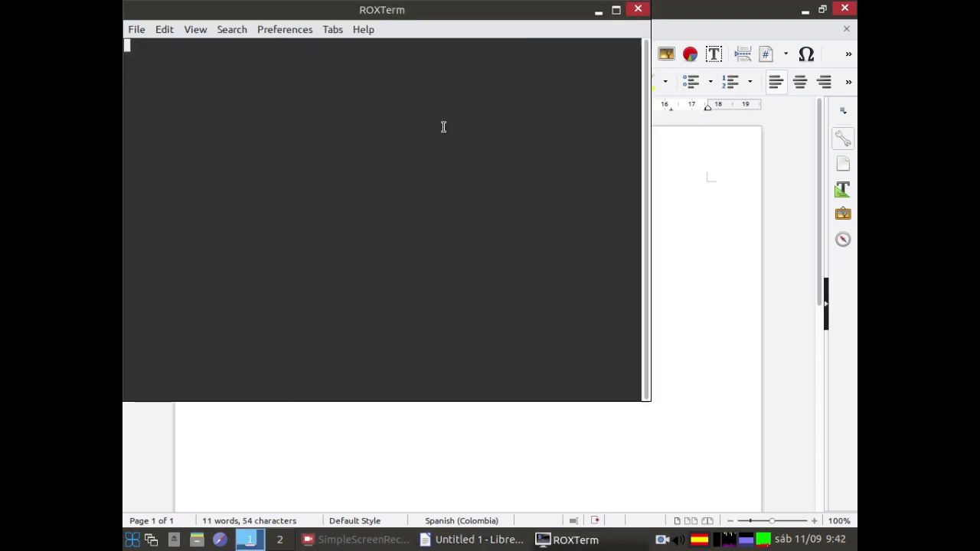
type("neo")
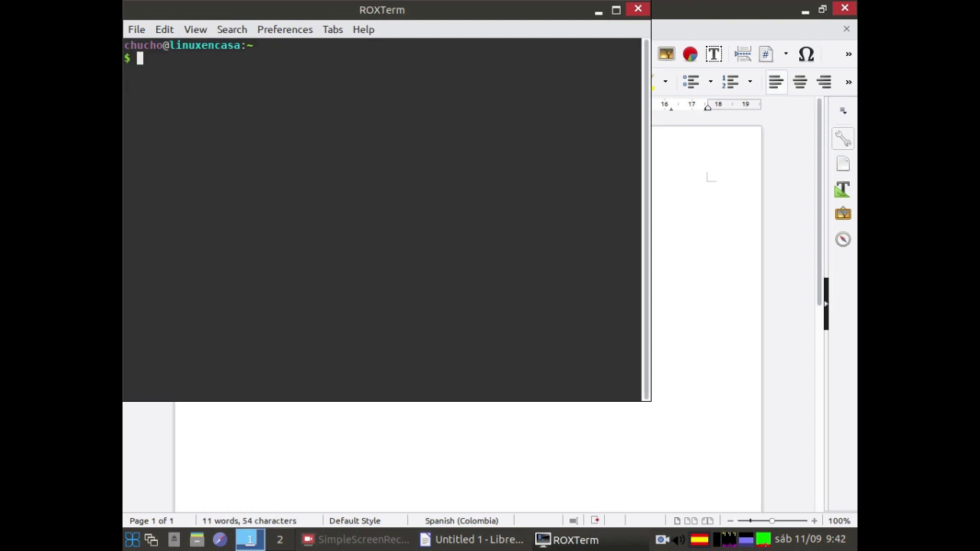